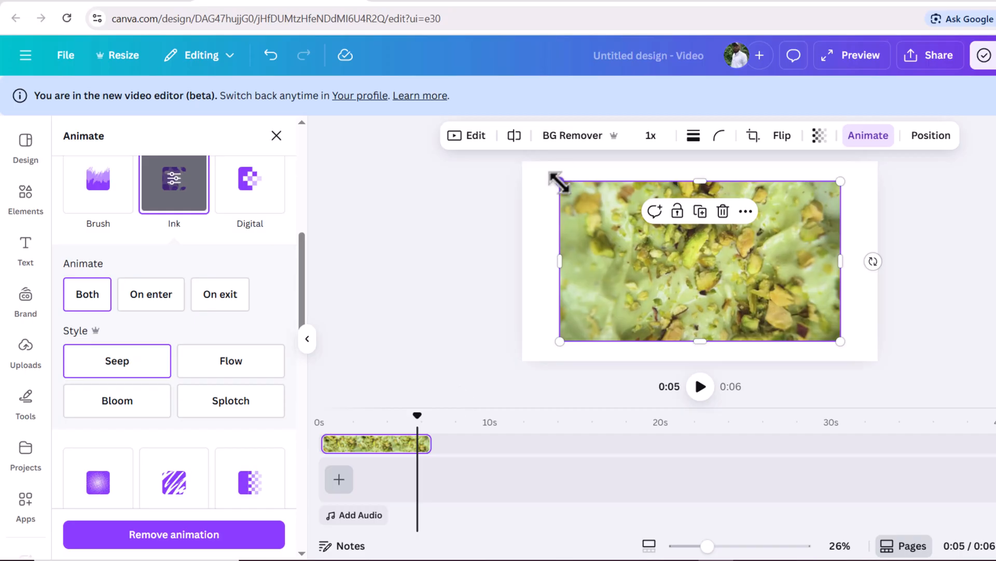
- Enlarge the pistachio video so it fills the whole page
drag(841, 341, 878, 362)
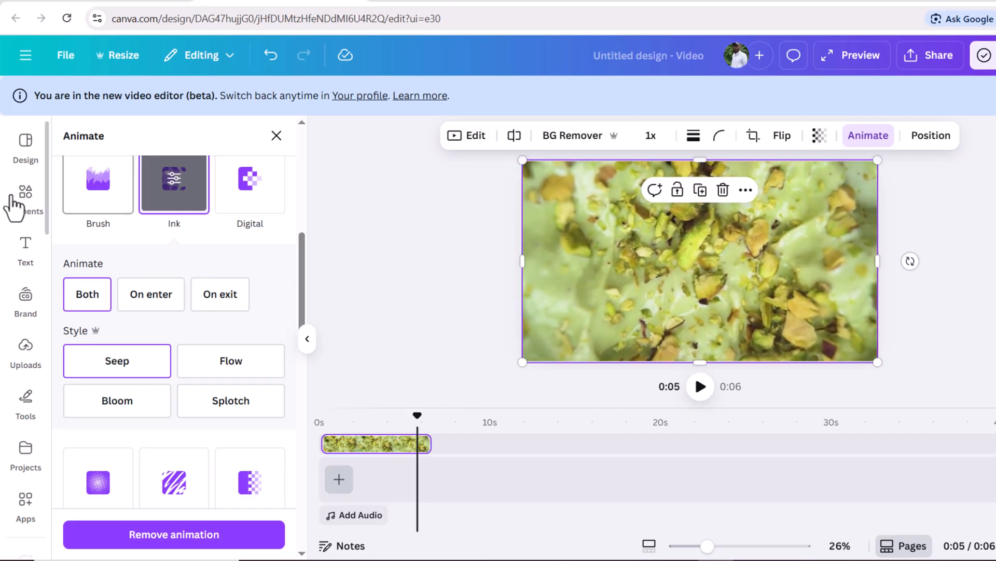
- Search the elements for "gradient" and restrict the results to graphics
click(26, 217)
click(98, 148)
text(g)
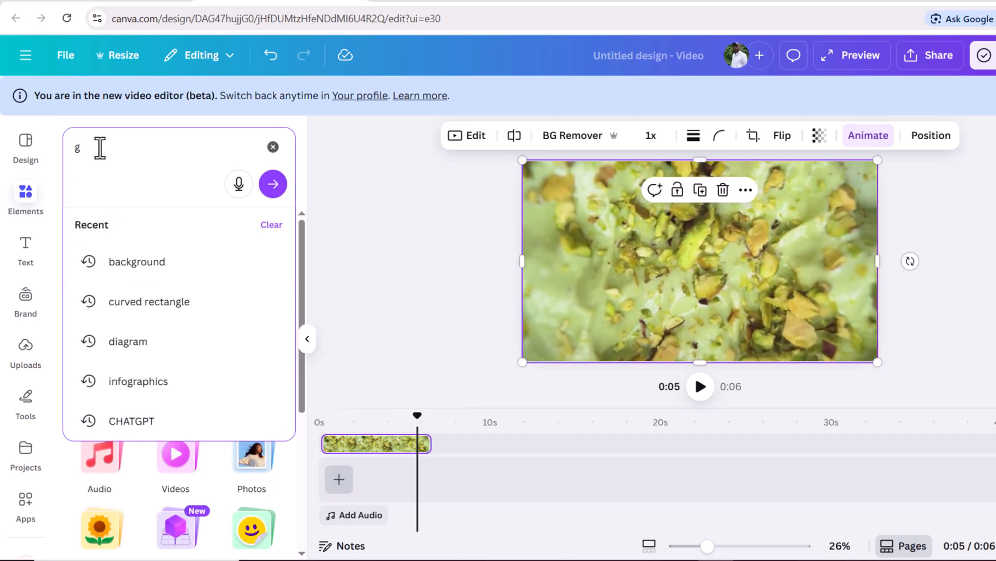
text(ra)
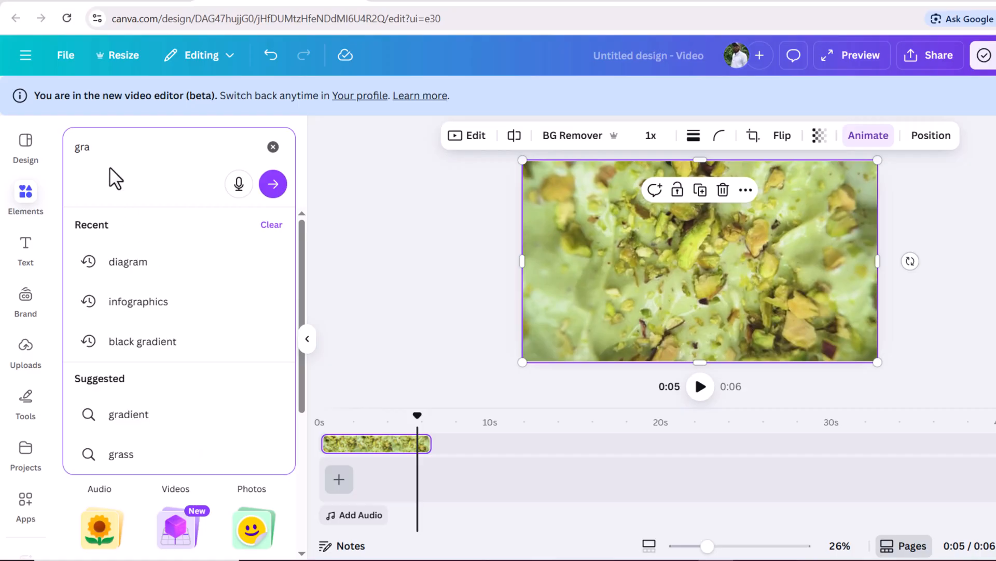
text(dient)
key(Return)
click(111, 231)
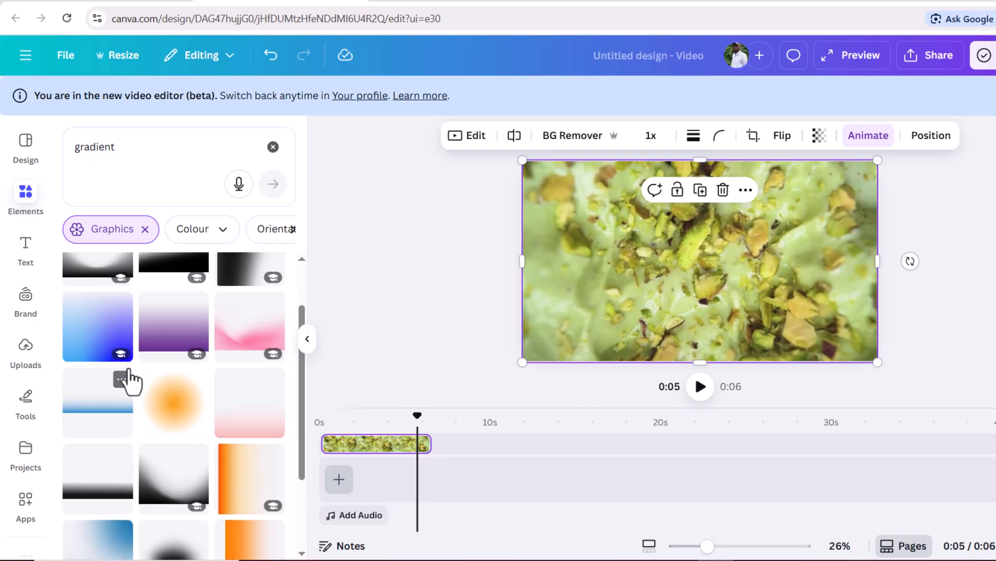
- Add the black gradient that fades sideways to the page and flip it horizontally
click(247, 335)
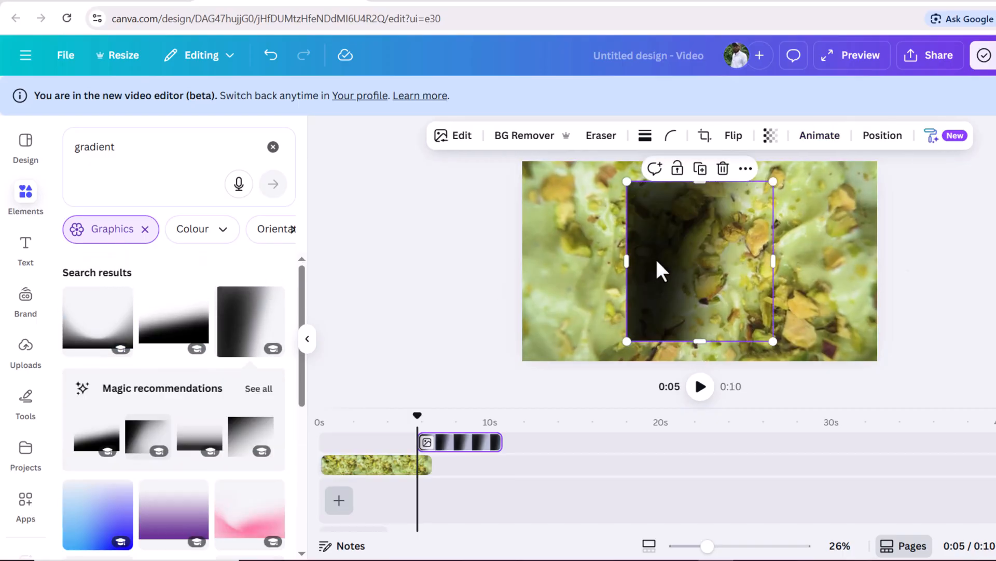
click(734, 136)
click(744, 171)
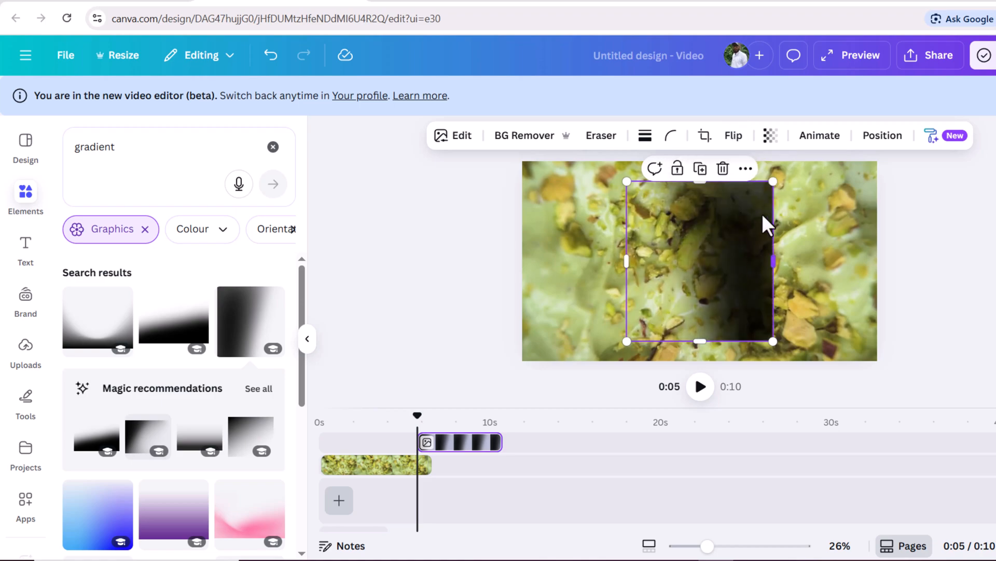
- Fit the gradient against the page's right edge at full page height and match its timeline clip to the pistachio video's span
click(659, 262)
drag(659, 262, 825, 245)
drag(732, 326, 670, 362)
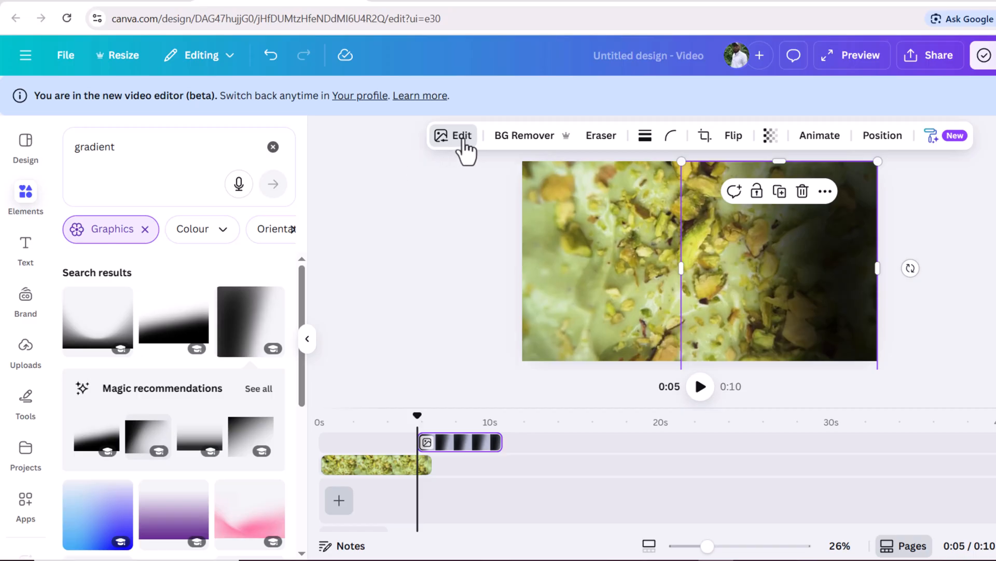
drag(444, 456, 432, 439)
- Apply a custom Duotone effect to the gradient with the shadows colour #FFF4F4
click(441, 144)
click(442, 147)
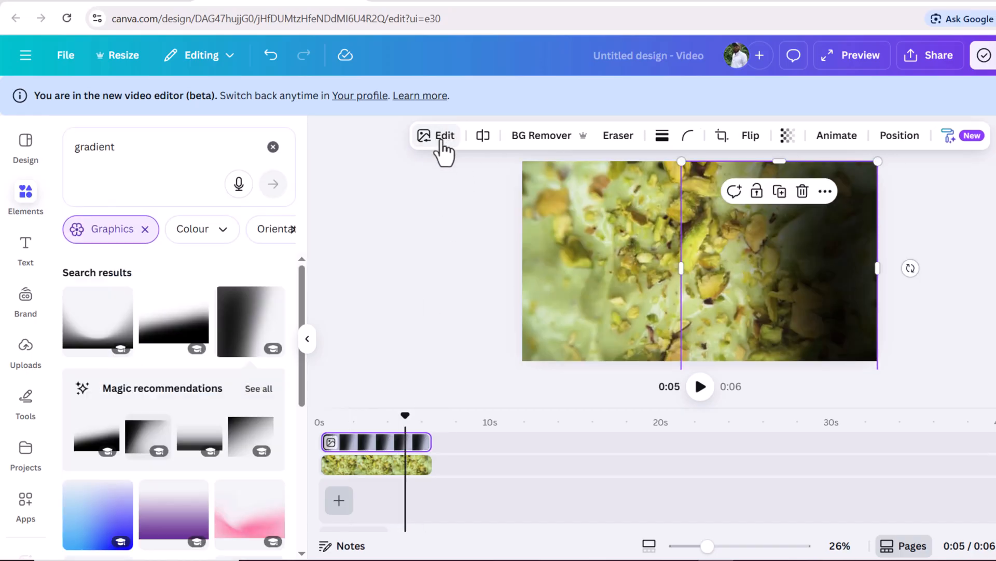
click(430, 145)
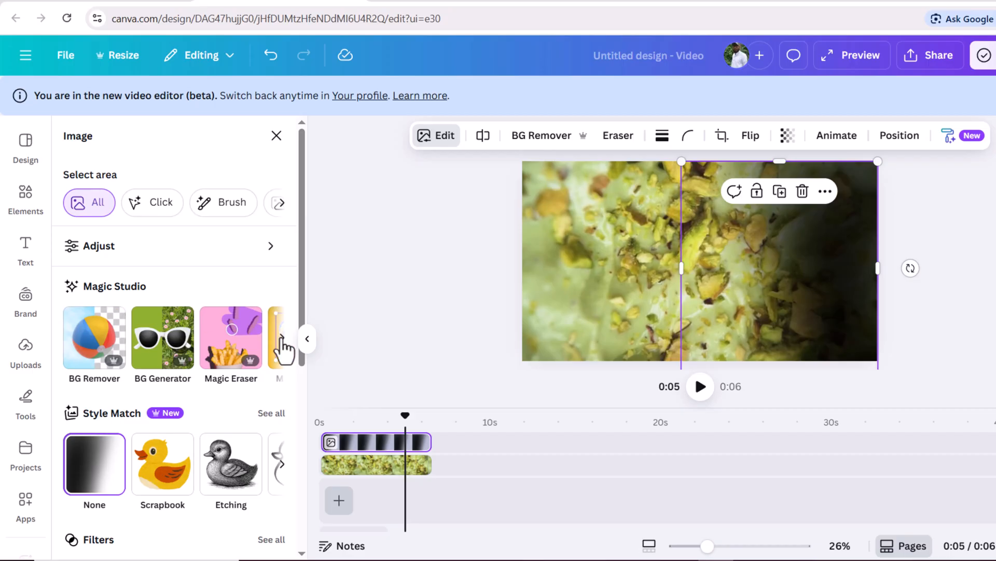
click(281, 338)
scroll(107, 329, down, 6)
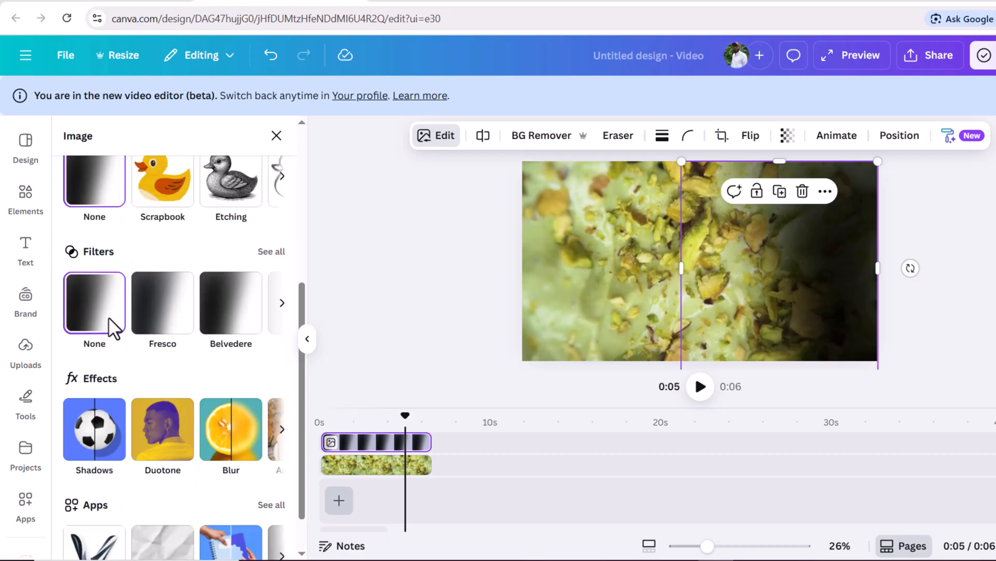
click(161, 392)
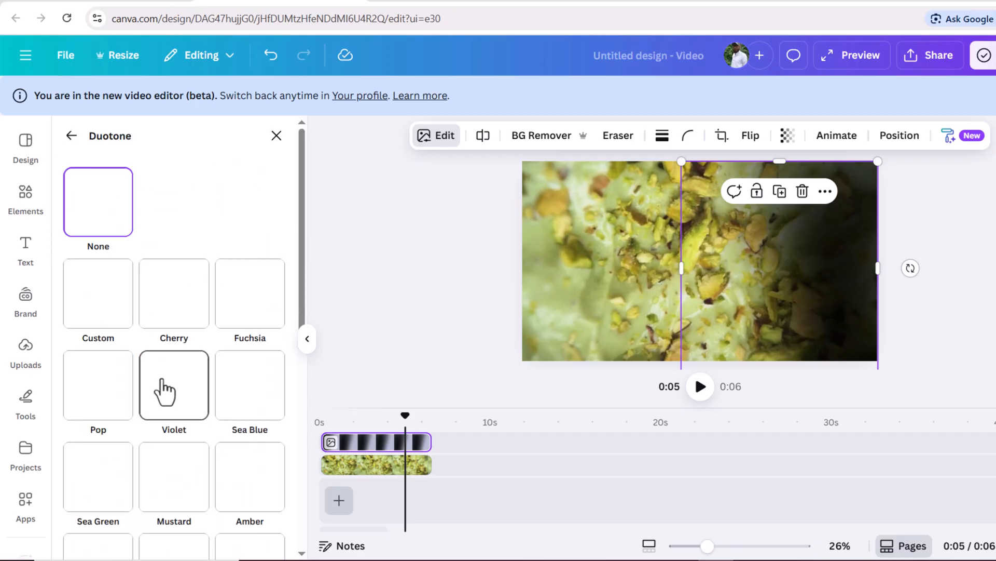
click(101, 291)
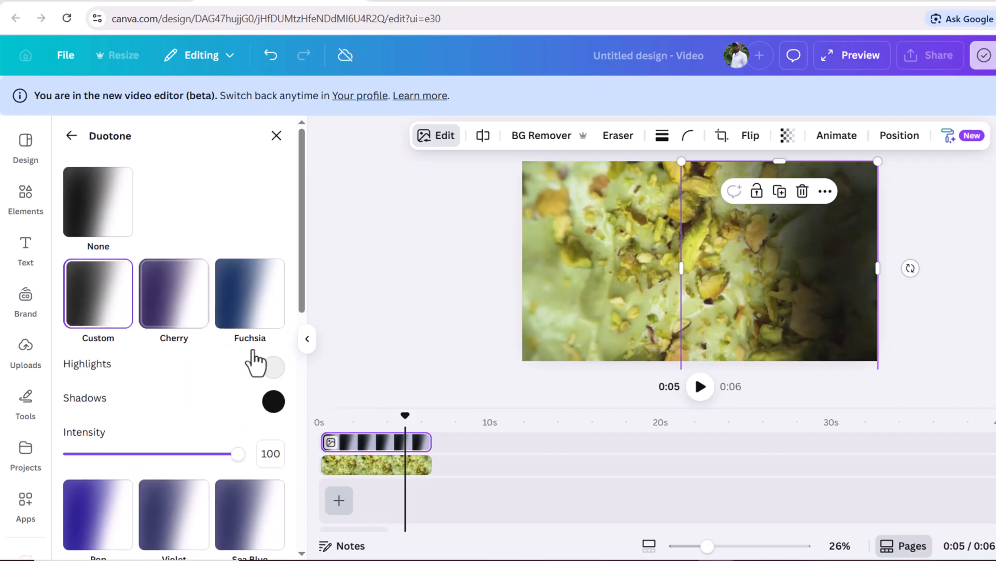
click(274, 401)
drag(284, 316, 284, 242)
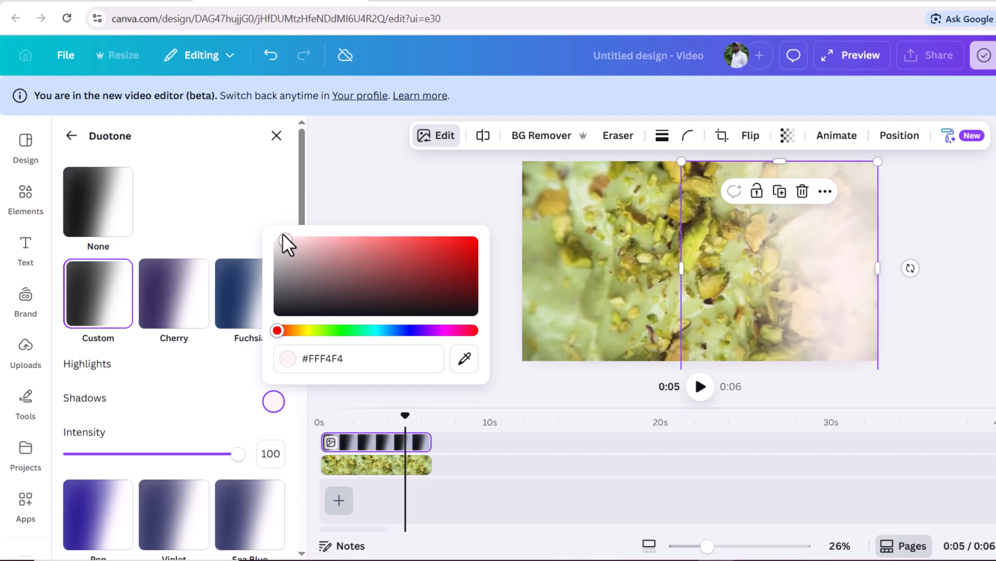
click(342, 185)
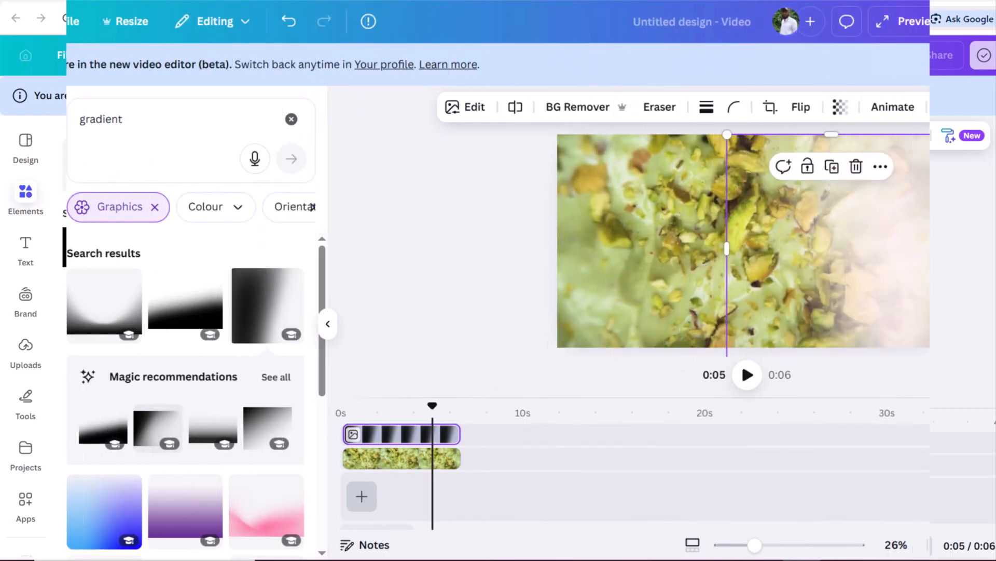
- Add the heading "Pistachio" on the left side of the page, with its clip matching the pistachio video's span
click(27, 229)
click(223, 307)
key(BackSpace)
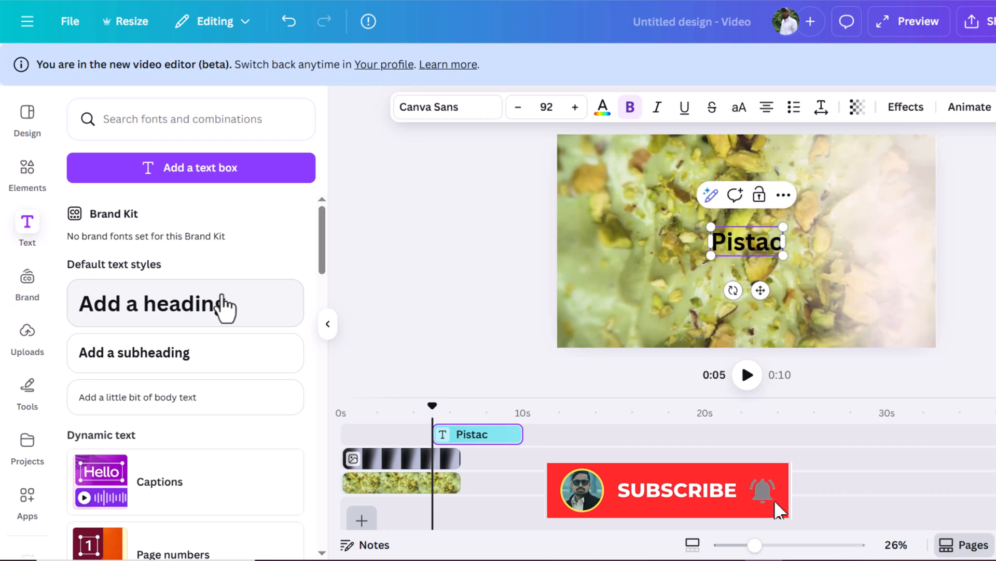
drag(480, 434, 448, 440)
drag(748, 243, 633, 243)
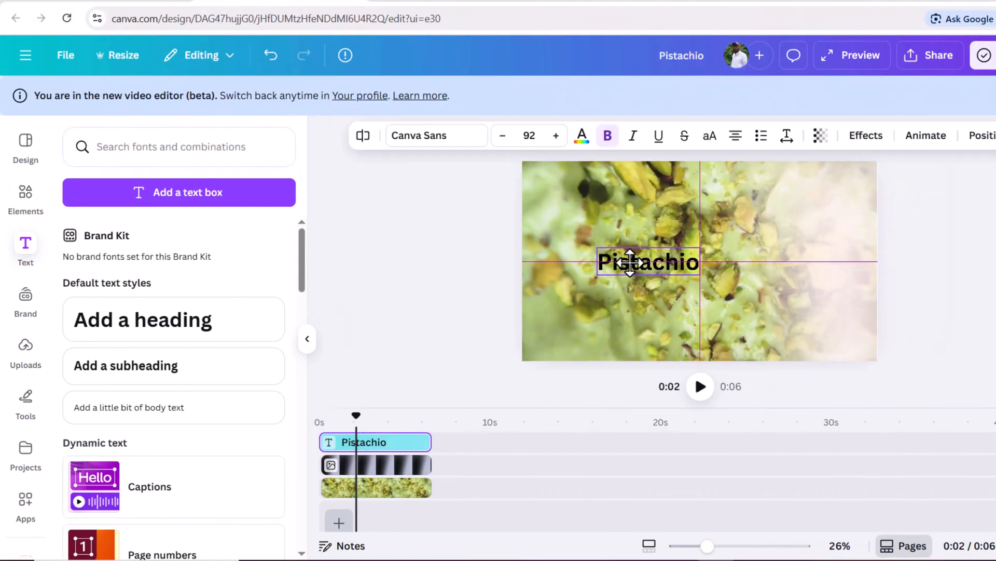
- Set the heading's font to Pacifico and enlarge it to size 167 on the left half of the page
click(451, 136)
click(155, 203)
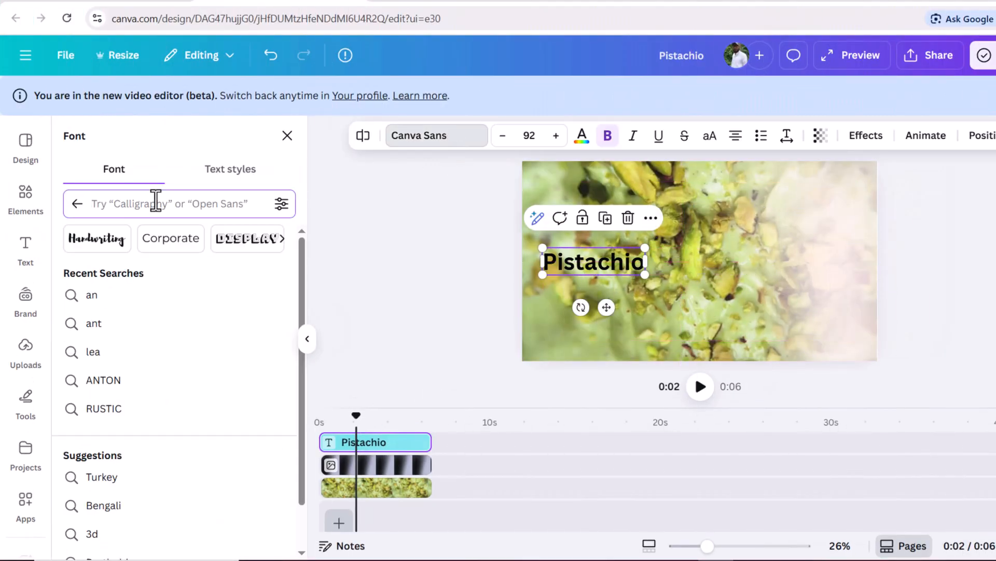
text(p)
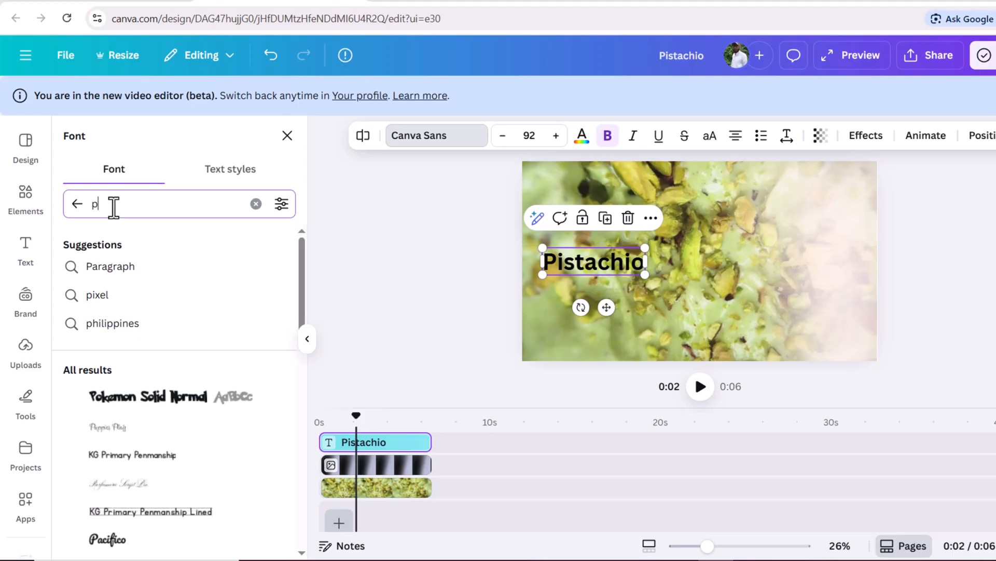
text(sc)
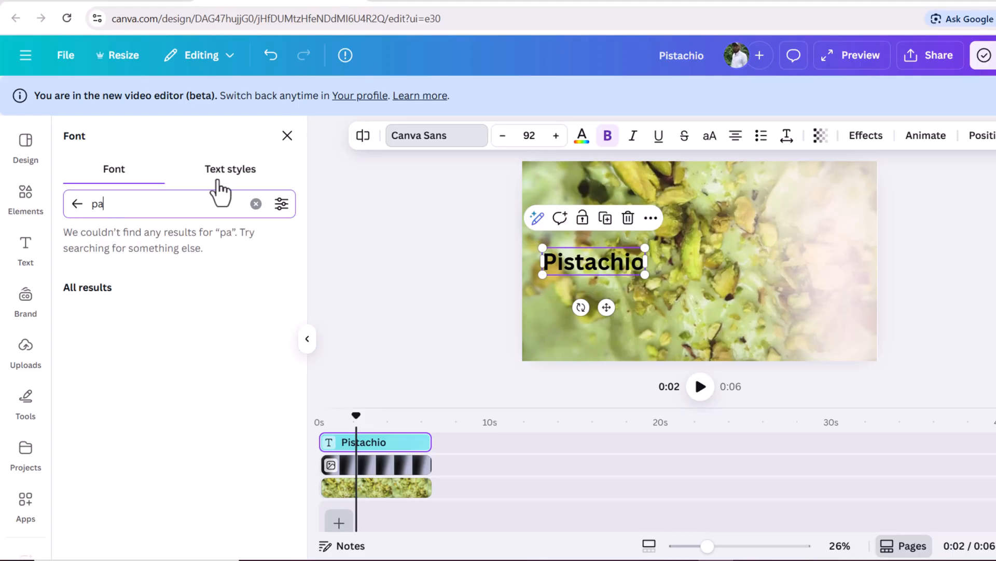
text(ci)
drag(637, 248, 709, 226)
drag(607, 255, 589, 273)
- Colour the "Pistachio" heading white and give it the Lift effect
click(582, 136)
click(271, 381)
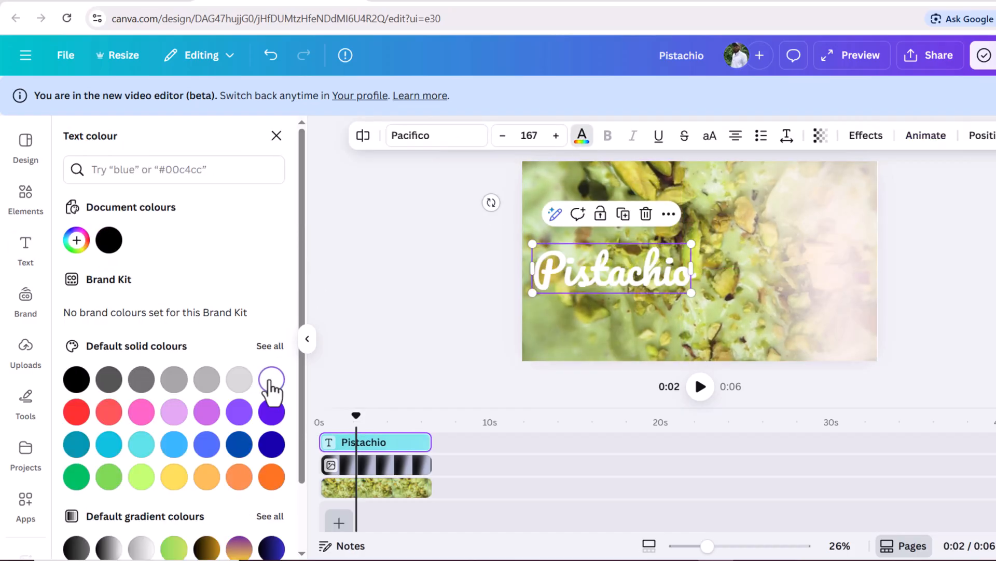
click(880, 138)
click(254, 244)
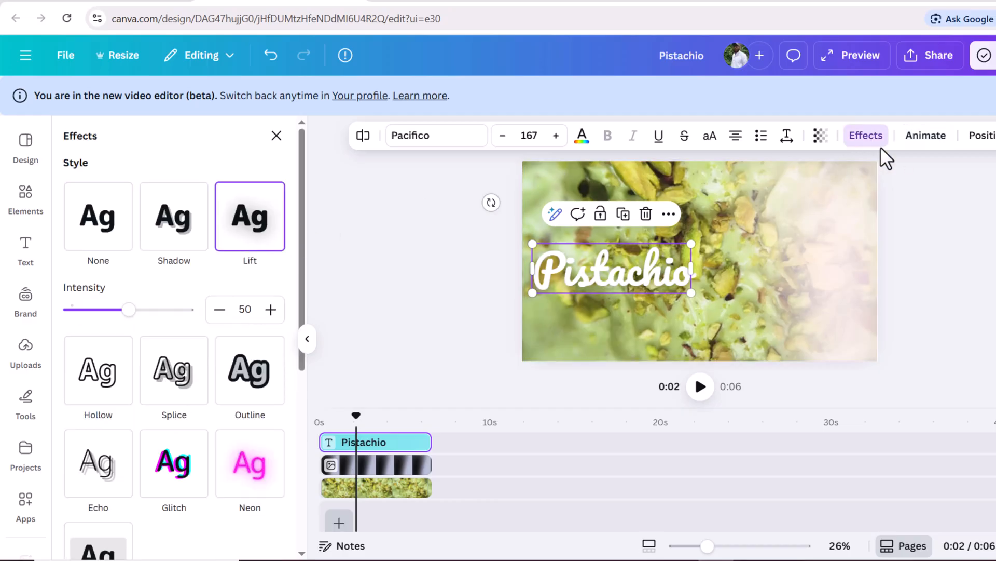
- Apply the Blur animation to the heading and shorten its clip to run from about 2 s to 5.5 s
click(926, 136)
scroll(190, 363, down, 10)
click(239, 352)
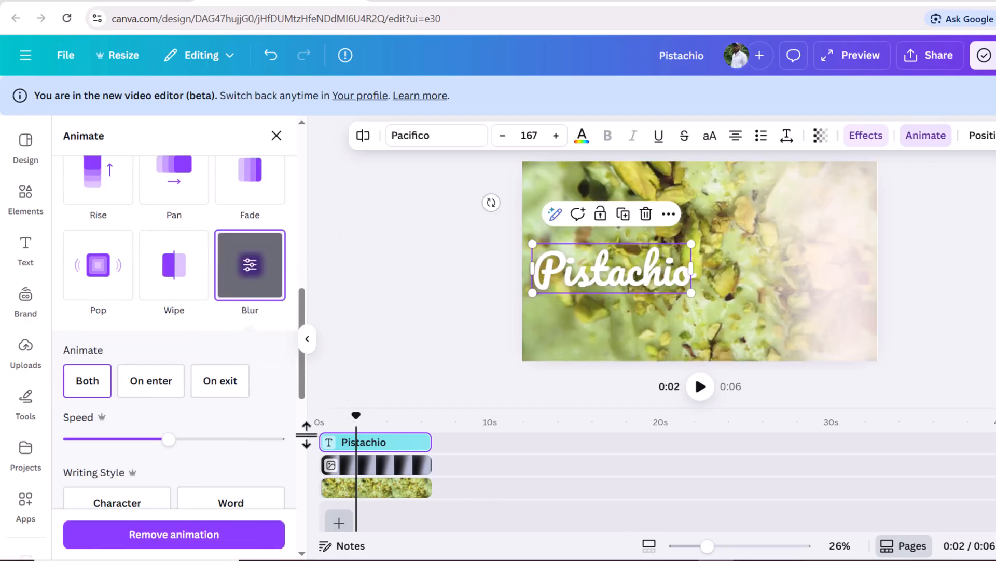
drag(341, 443, 357, 444)
drag(384, 418, 338, 421)
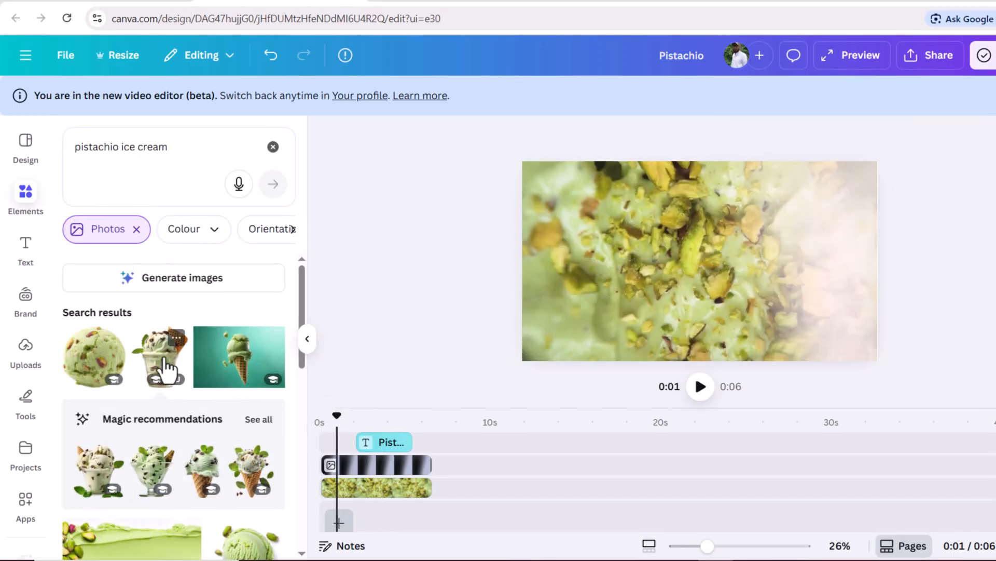
click(163, 369)
right_click(387, 522)
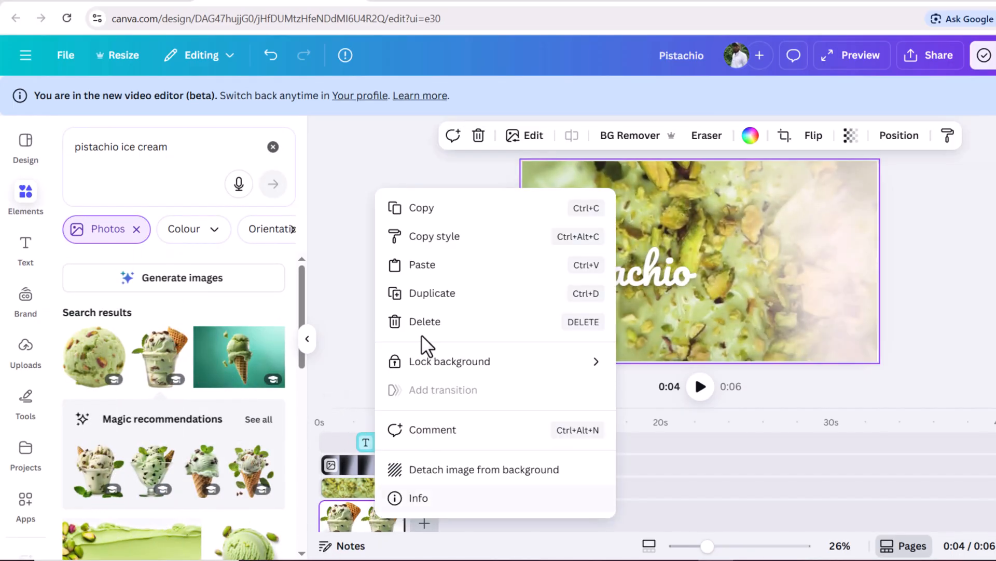
click(394, 322)
- Add the pistachio ice cream cup photo as an overlay, enlarge it on the page's right side and start its clip at about 1 s
drag(166, 356, 377, 444)
drag(743, 310, 837, 299)
drag(719, 332, 692, 361)
drag(349, 450, 338, 447)
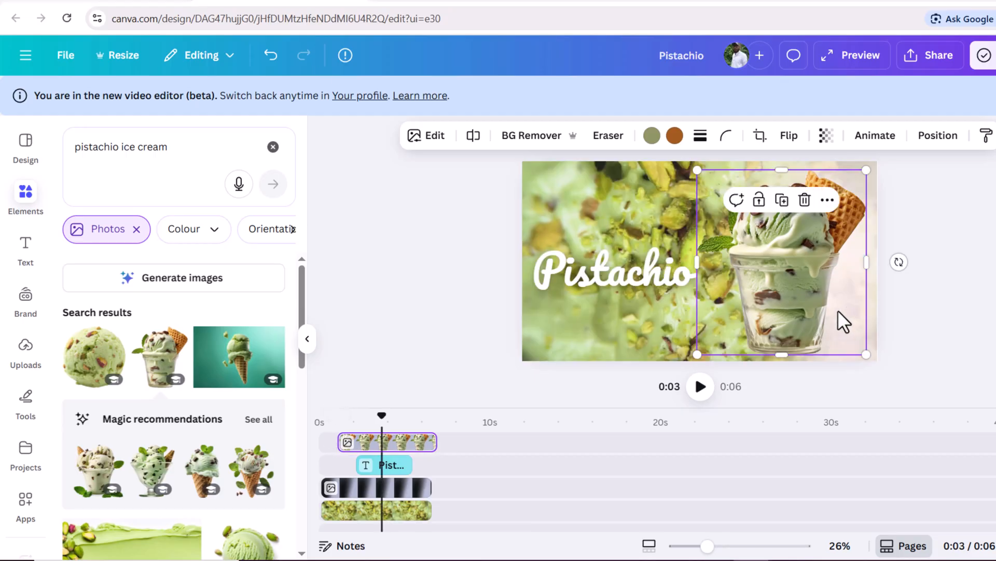
drag(868, 171, 871, 169)
- Apply the upward Baseline animation to the ice cream photo with reversed exit animation, and play the video
click(875, 136)
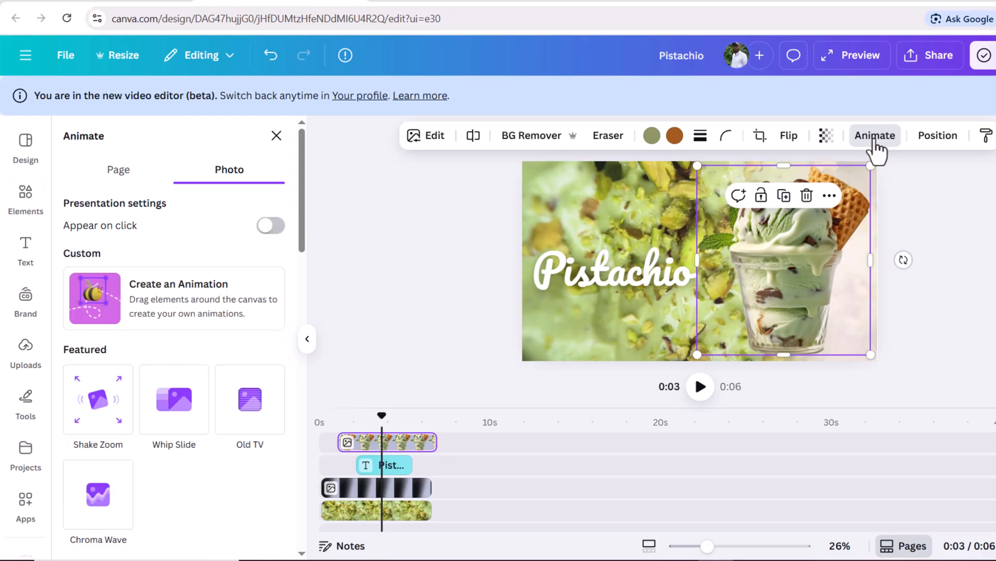
scroll(251, 460, down, 10)
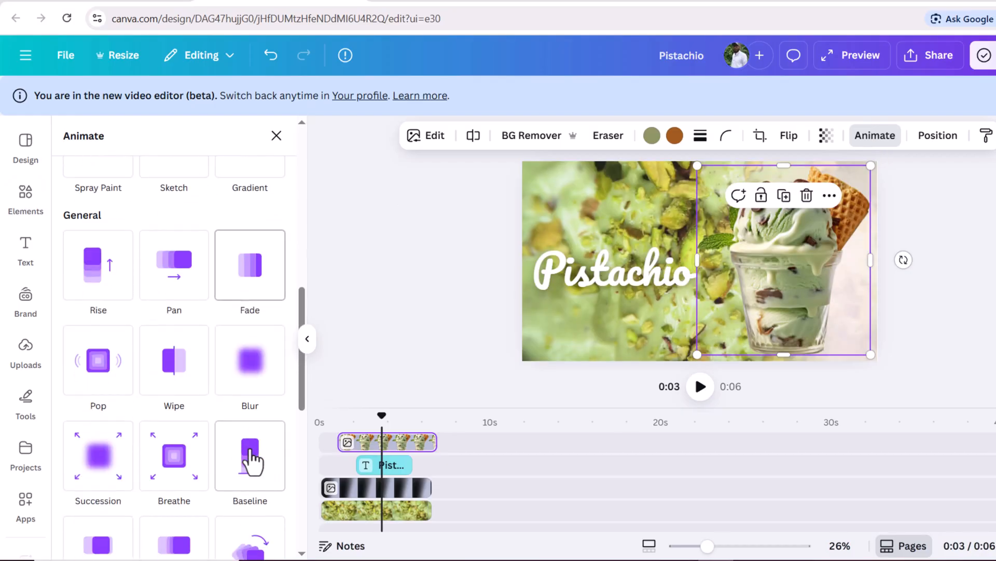
scroll(252, 459, down, 8)
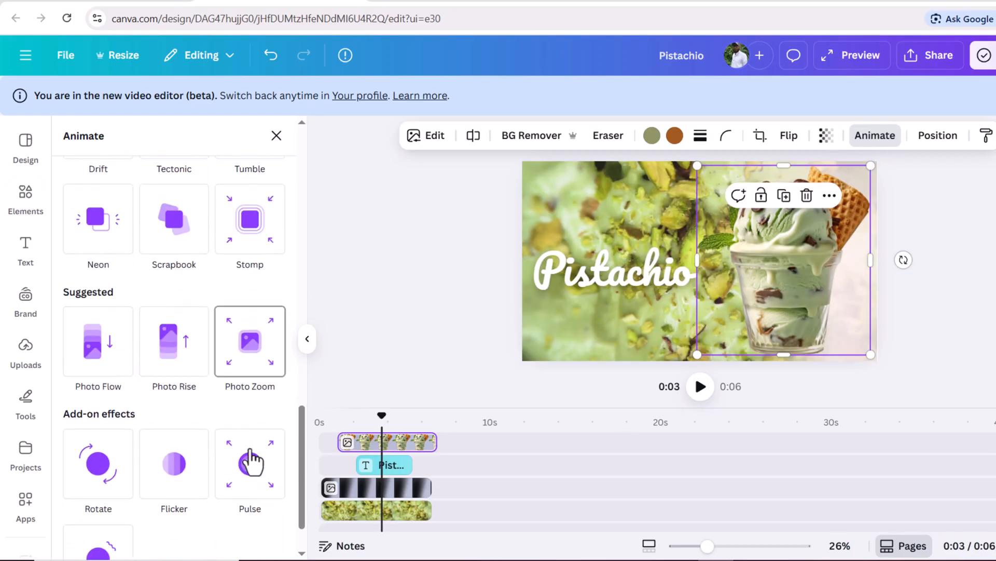
scroll(136, 330, up, 4)
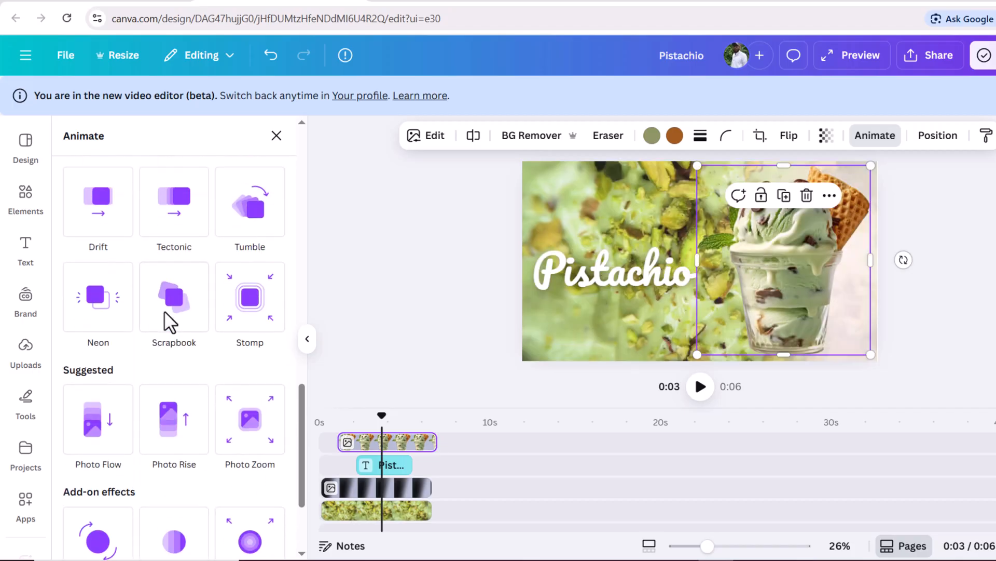
click(249, 179)
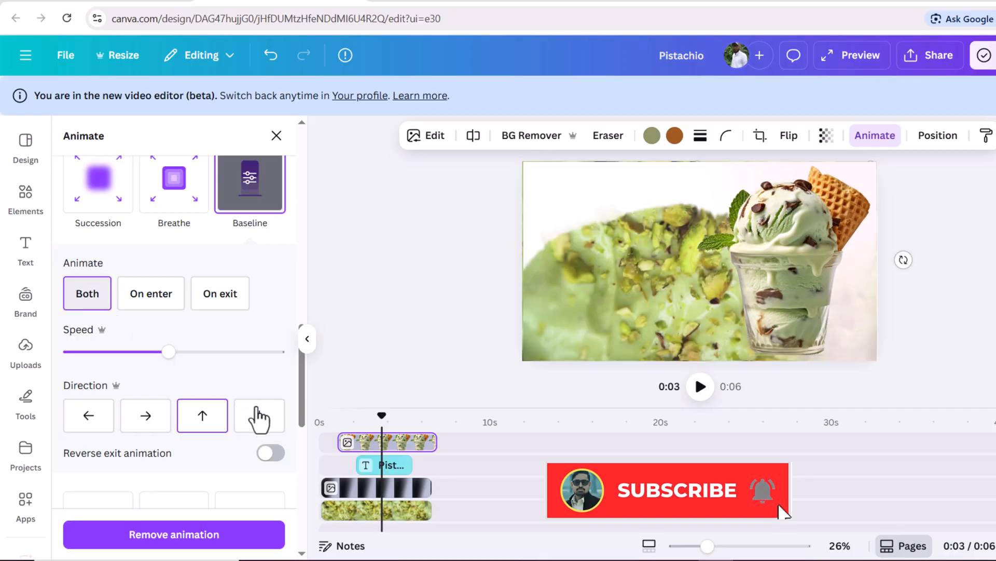
click(272, 455)
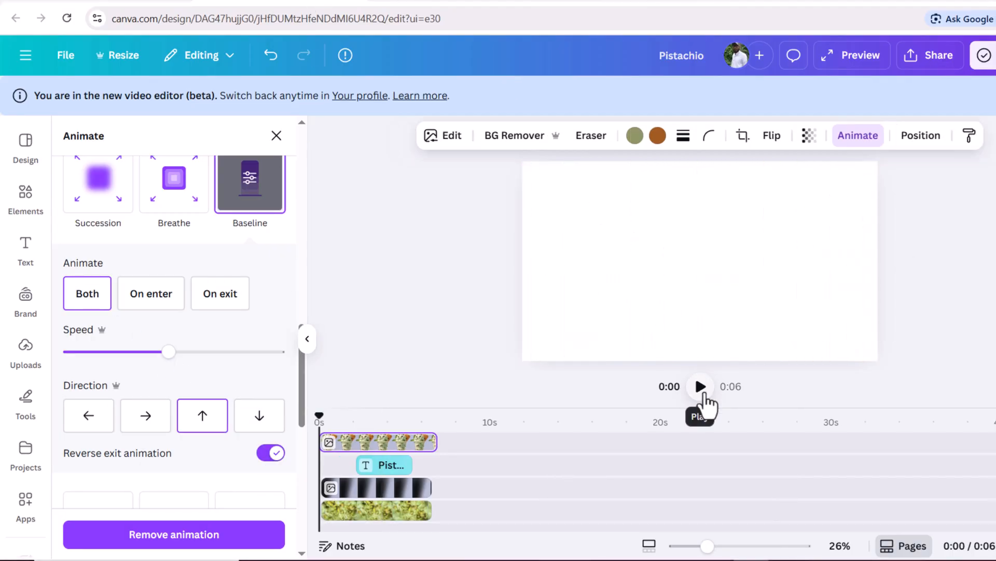
click(703, 391)
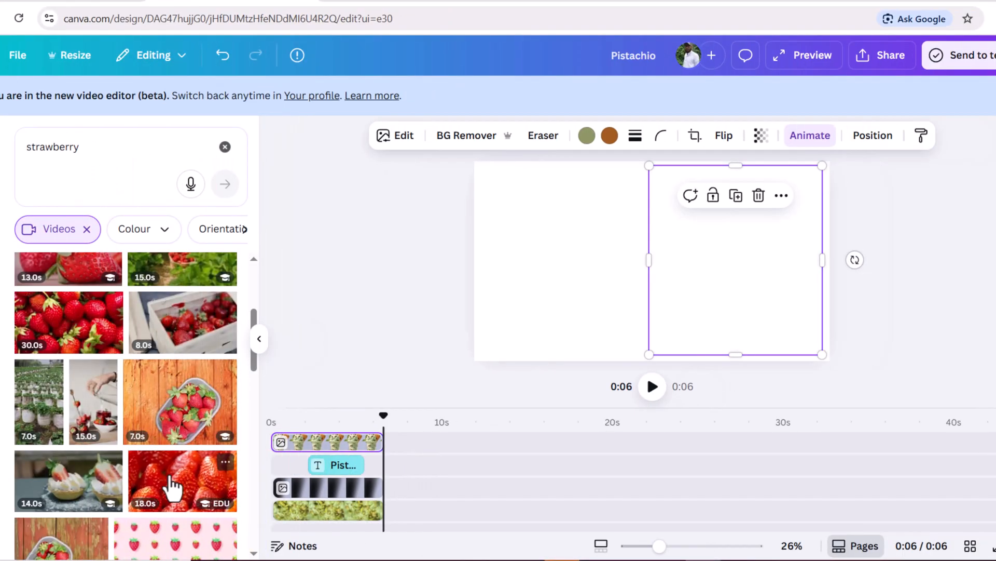
- Place the 18-second strawberry close-up video directly after the pistachio clip and trim it to about 5 seconds
drag(171, 485, 424, 514)
drag(696, 510, 467, 516)
click(898, 136)
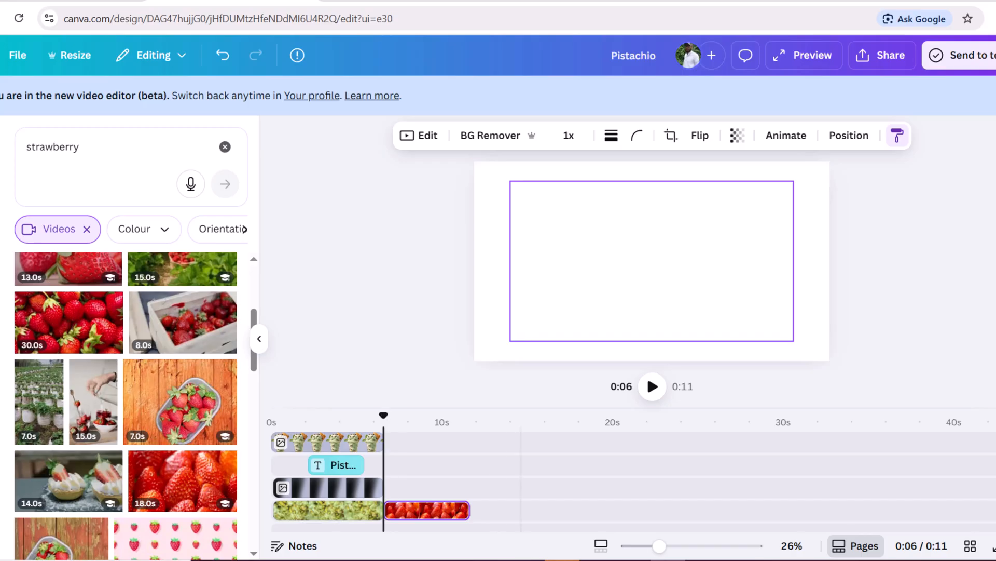
- Move the strawberry video to the page's upper-left corner and enlarge it to fill the page
drag(383, 415, 411, 415)
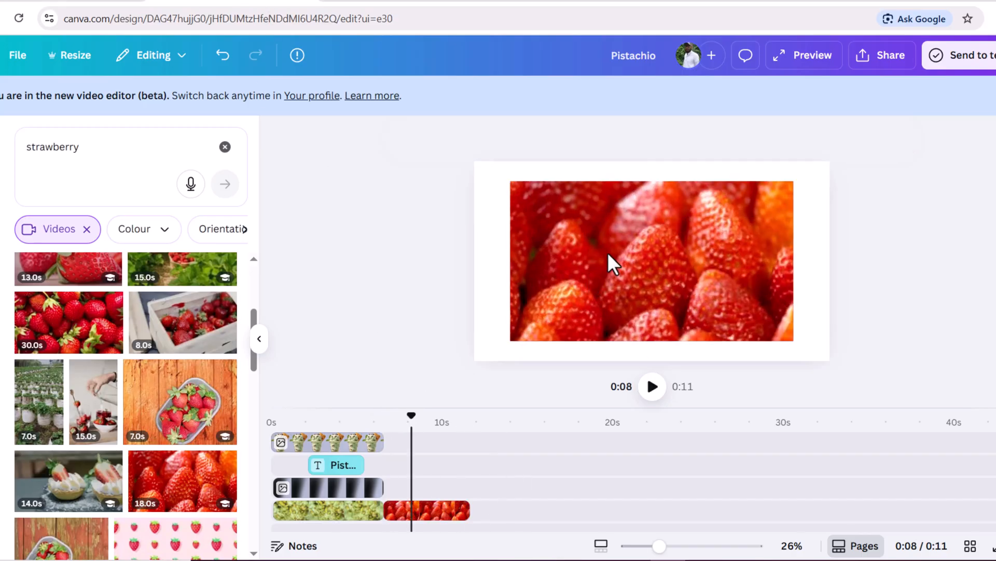
click(453, 511)
drag(590, 242, 563, 232)
drag(758, 323, 832, 358)
- Duplicate the gradient overlay clip and place the copy directly above the strawberry video, right after the original gradient
click(356, 500)
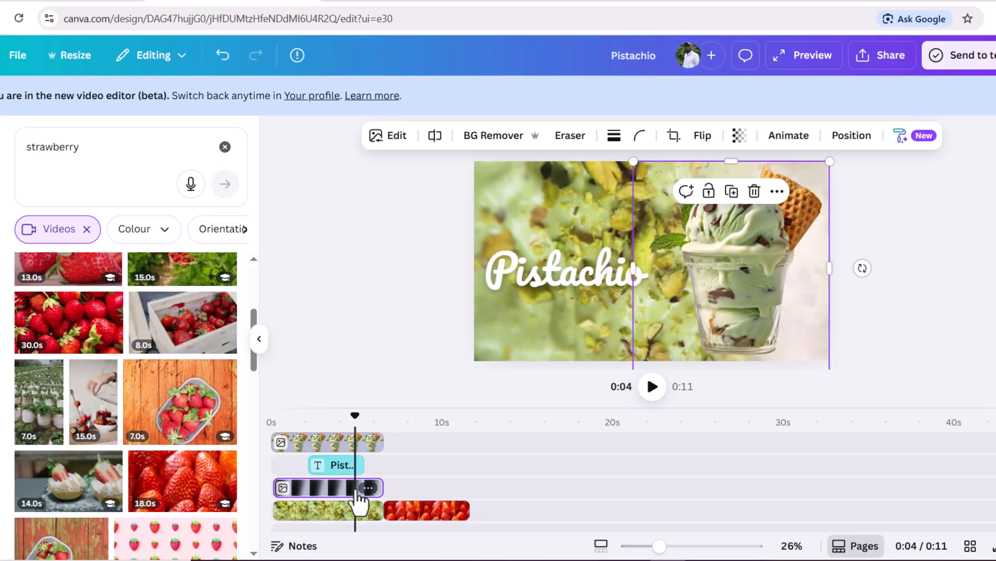
right_click(346, 493)
click(404, 146)
drag(319, 443, 422, 490)
- Duplicate the Pistachio title clip and place the copy over the strawberry video, starting at about 7 s
right_click(345, 470)
click(420, 171)
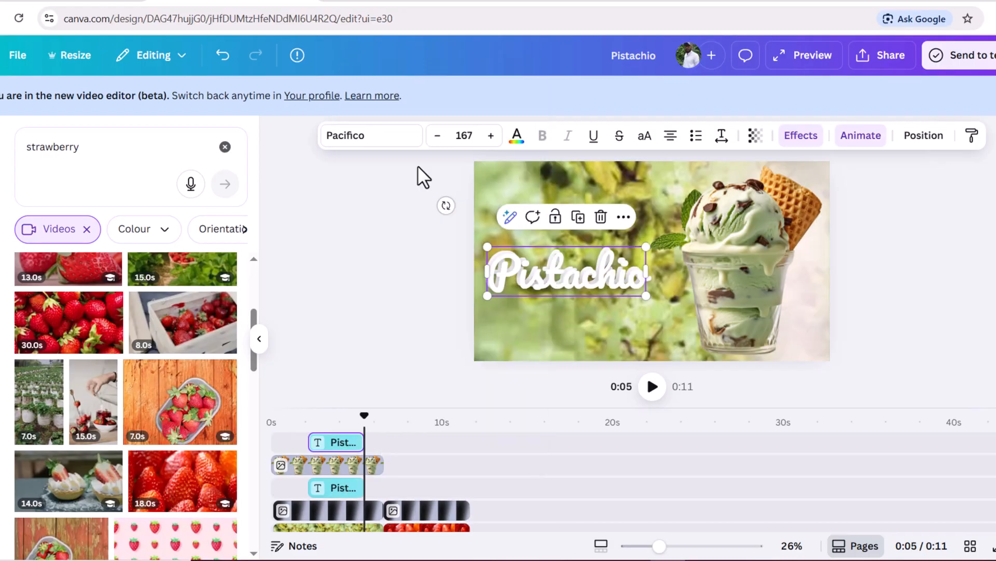
drag(337, 442, 425, 486)
- Change the copied title's text to "Strawberry" and widen its text box so the word fits on one line
double_click(528, 276)
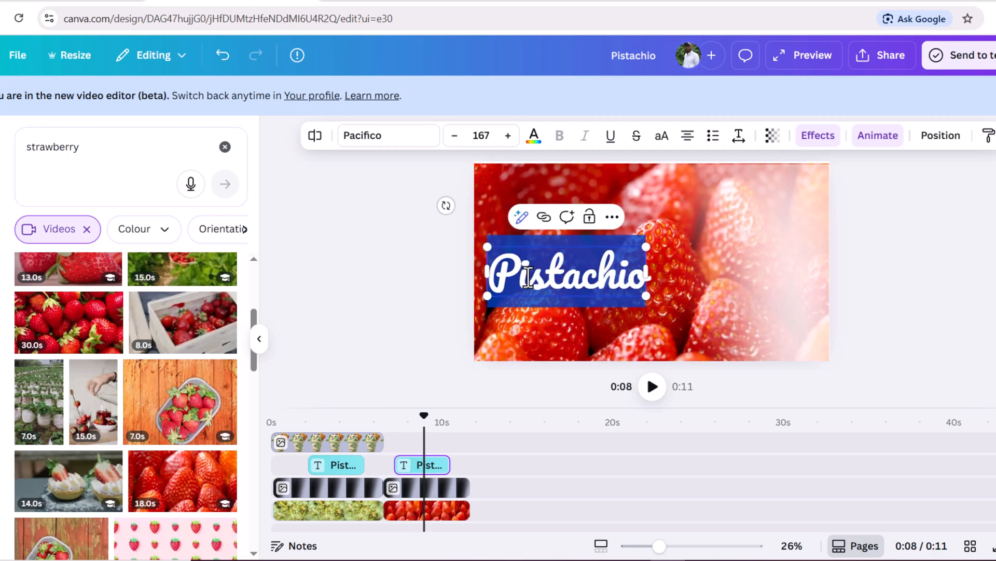
key(BackSpace)
text(strawberry)
click(496, 282)
key(BackSpace)
text(S)
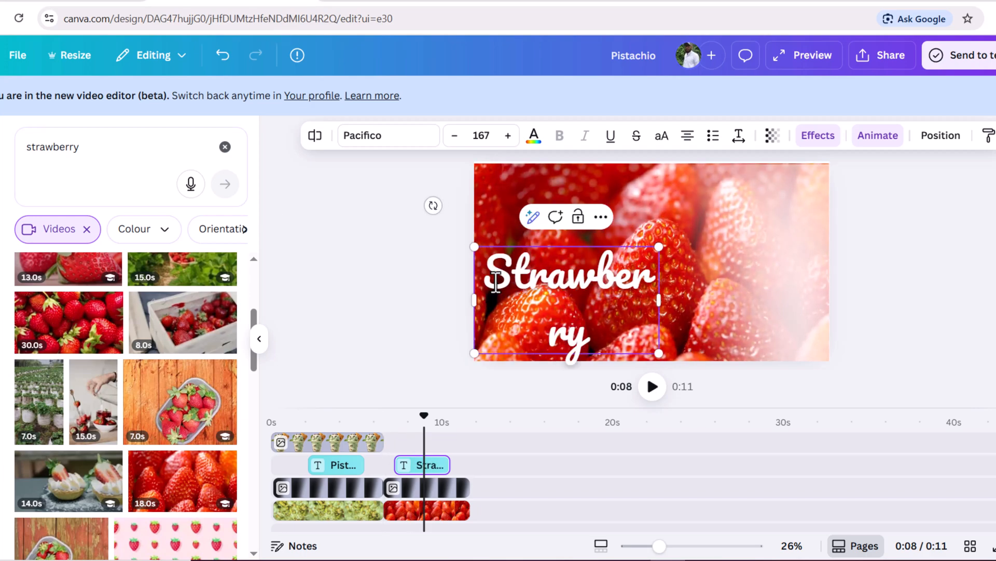
drag(675, 301, 715, 301)
drag(423, 419, 410, 419)
click(102, 156)
key(ctrl+a)
text(ice cream)
key(Return)
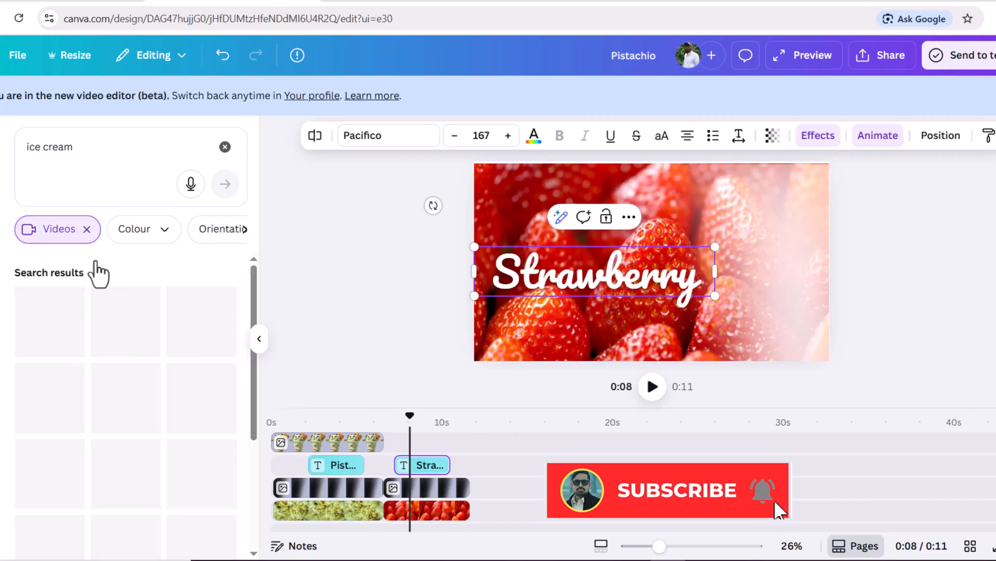
- Search for "STRAWBERRY ICE CREAM", limit the results to photos and browse them for a product image
drag(86, 153, 29, 157)
text(ST)
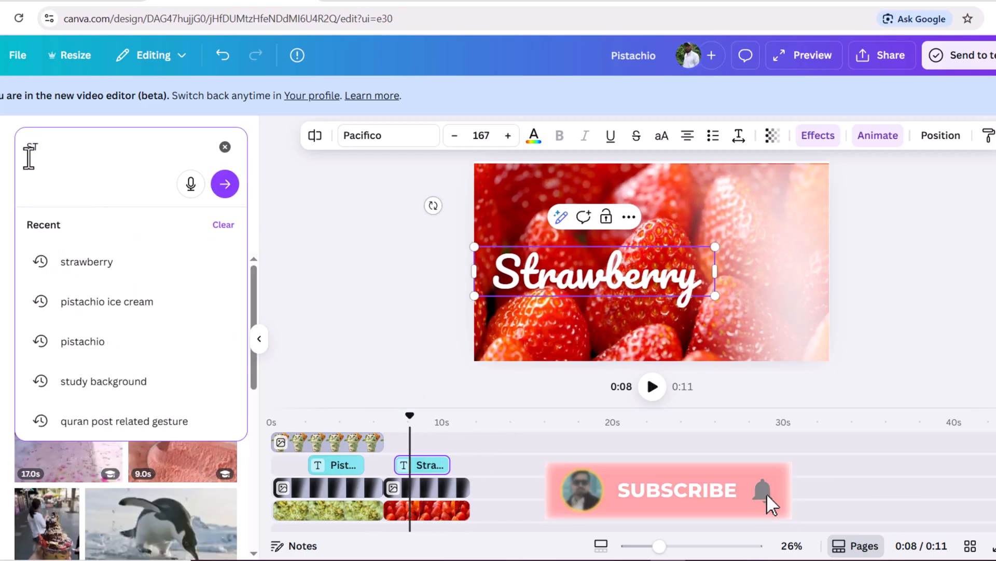
text(RAWBERRY)
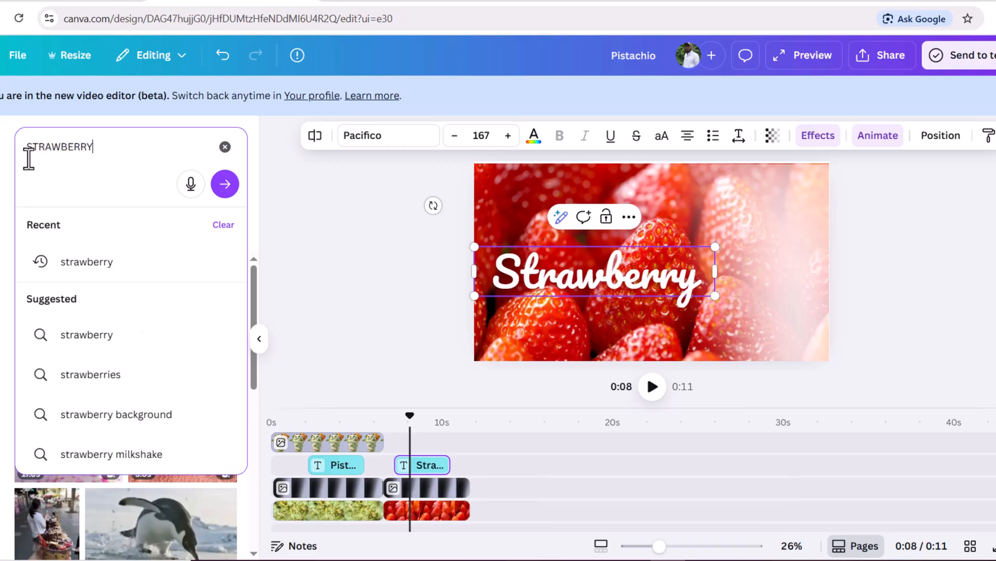
text( ICE CREAM)
key(Return)
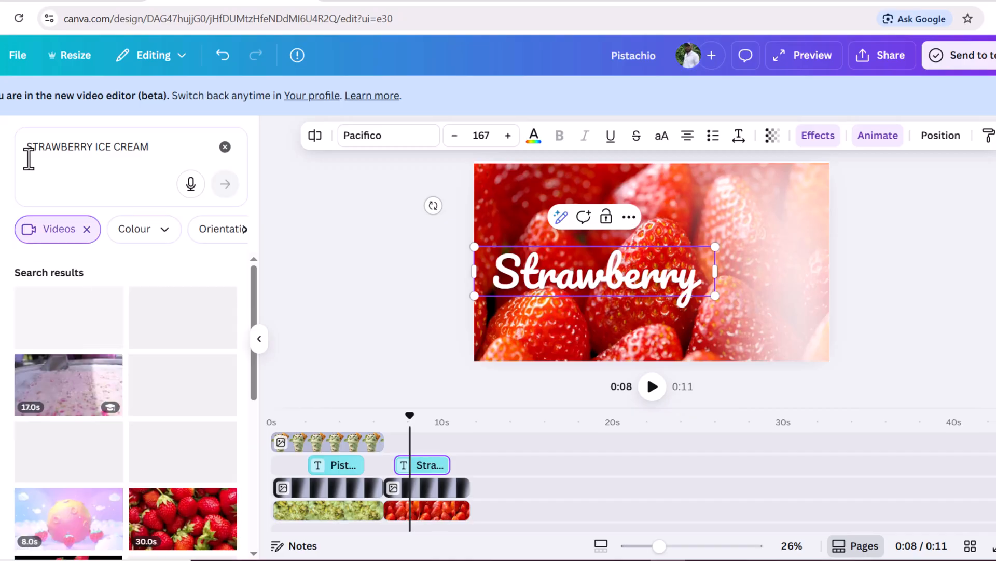
scroll(151, 371, down, 5)
scroll(149, 369, down, 15)
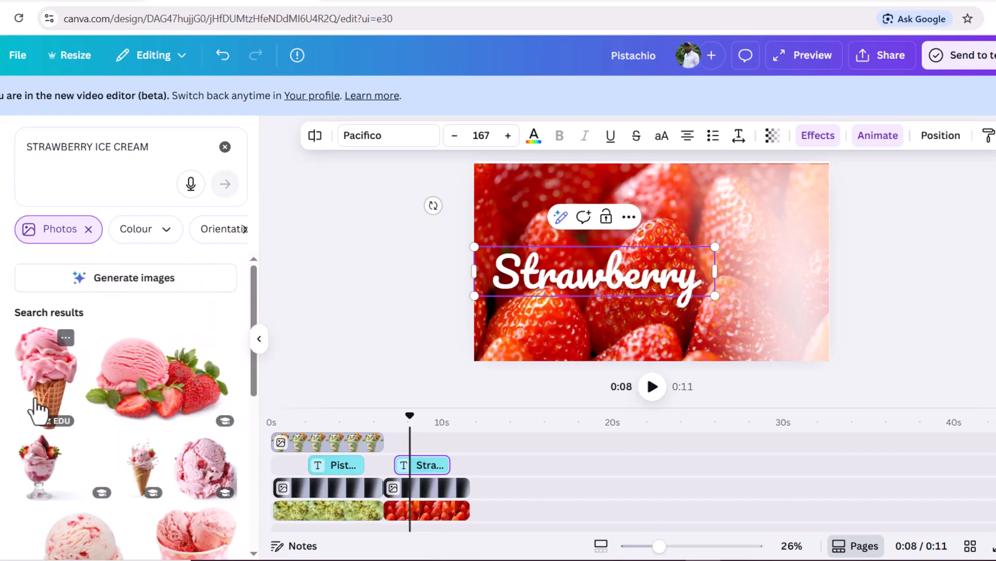
scroll(37, 410, down, 3)
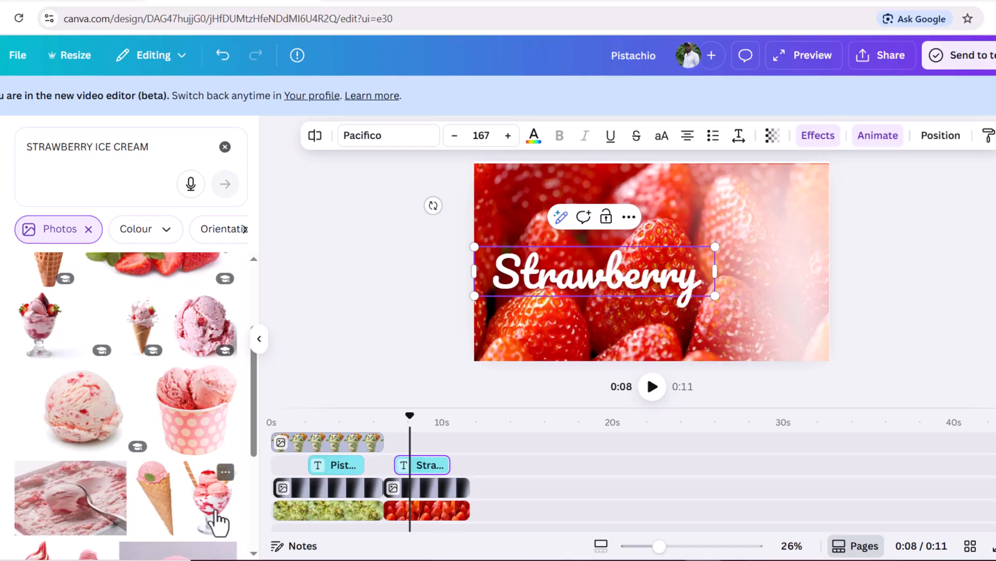
scroll(122, 441, down, 4)
scroll(122, 441, up, 6)
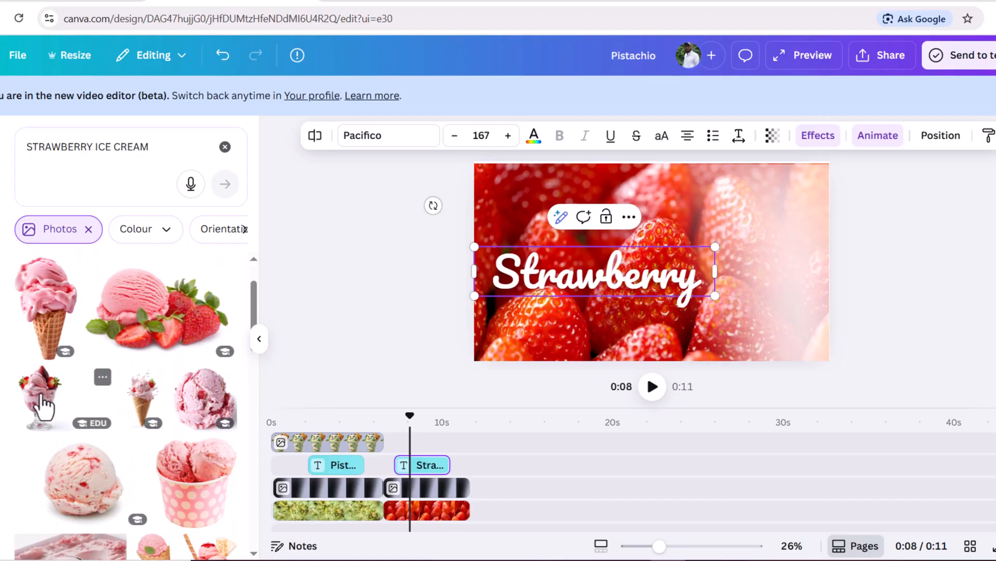
click(42, 397)
right_click(325, 528)
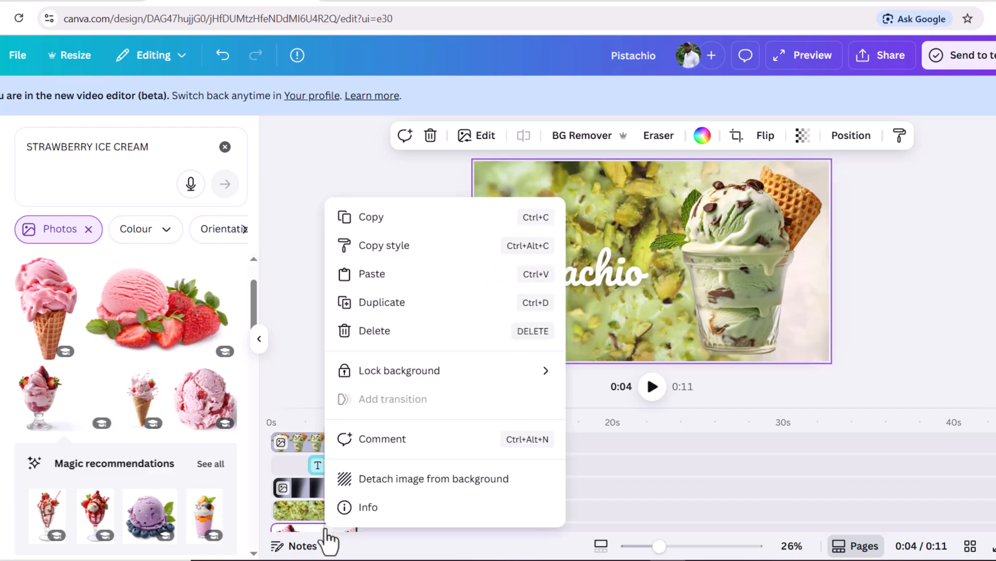
click(373, 330)
- Overlay the strawberry sundae glass photo on the strawberry clip, remove its background, and enlarge it on the page's right side
drag(123, 386, 407, 444)
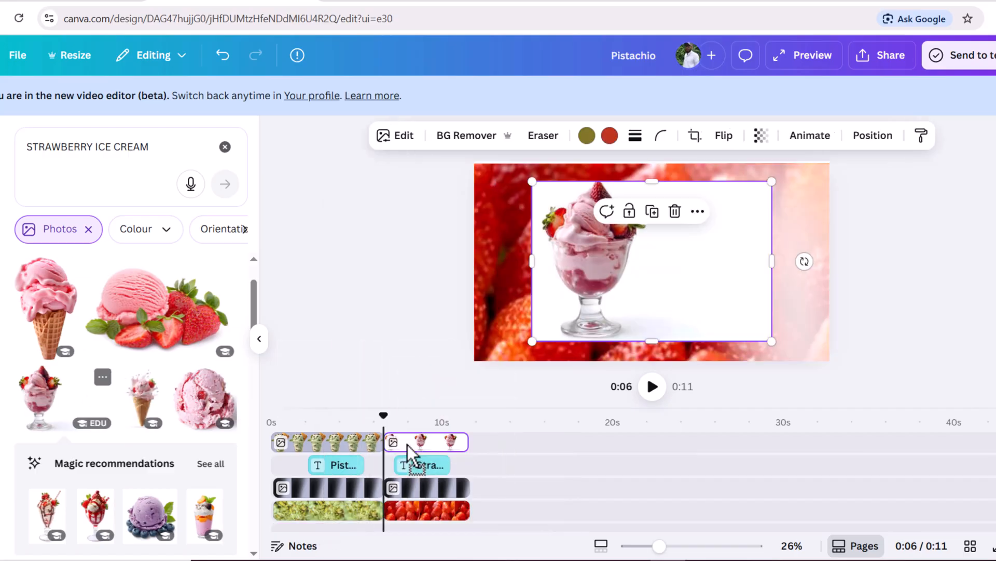
click(499, 138)
drag(538, 338, 654, 361)
mouse_move(915, 178)
mouse_down()
mouse_move(934, 167)
mouse_move(928, 173)
mouse_up()
click(922, 136)
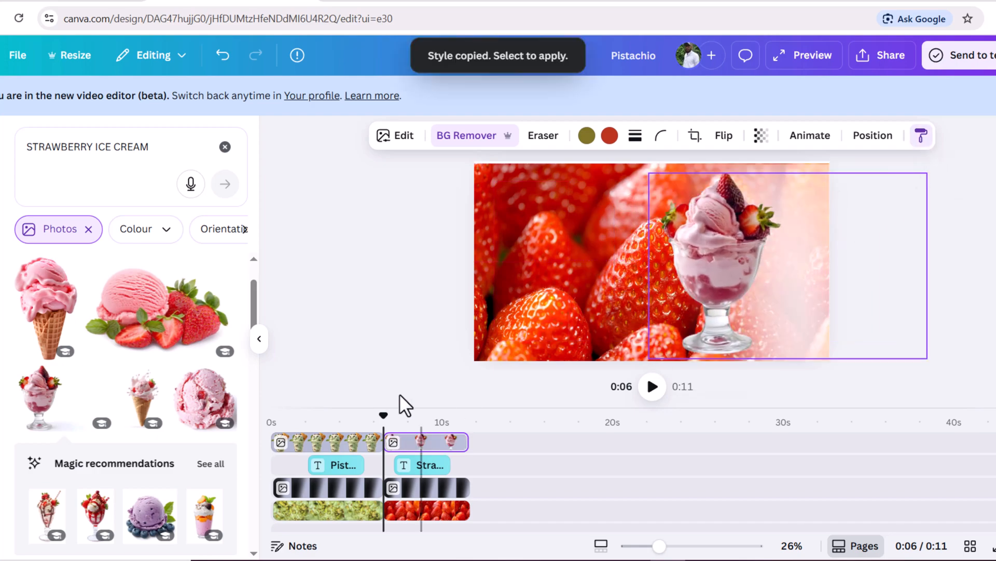
- Play the video from the beginning to review the flavour scenes and their animations
drag(384, 418, 272, 416)
click(652, 386)
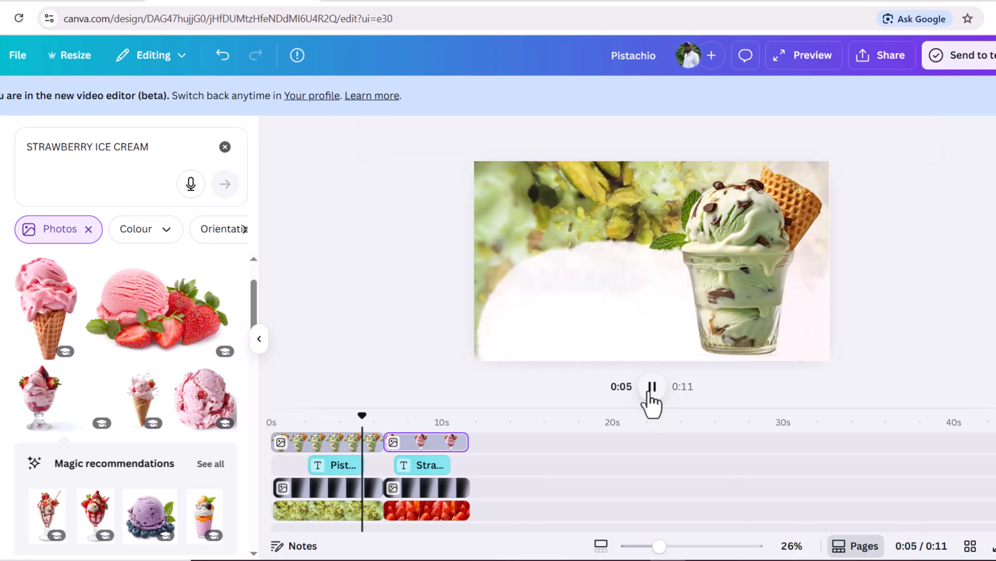
click(652, 387)
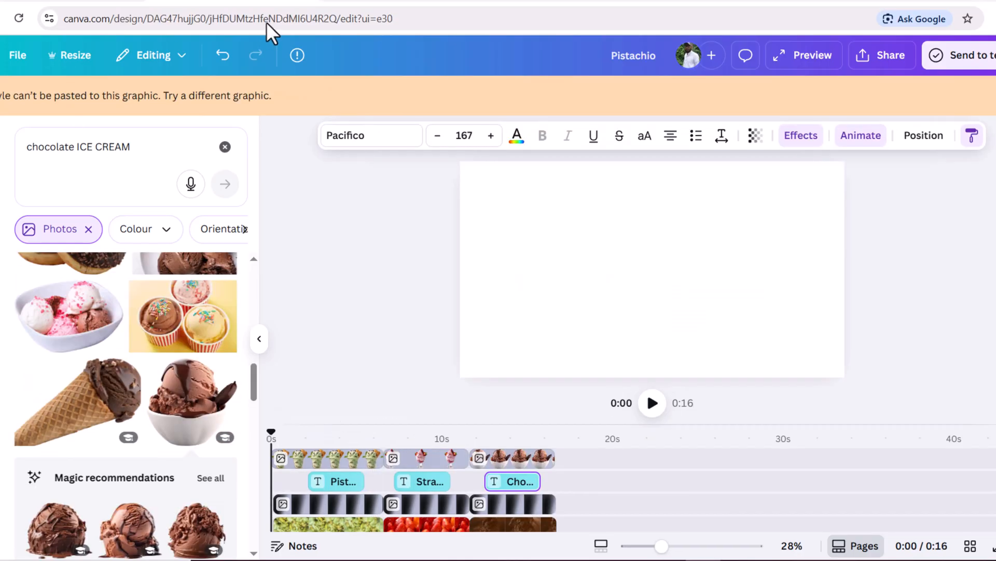
click(652, 406)
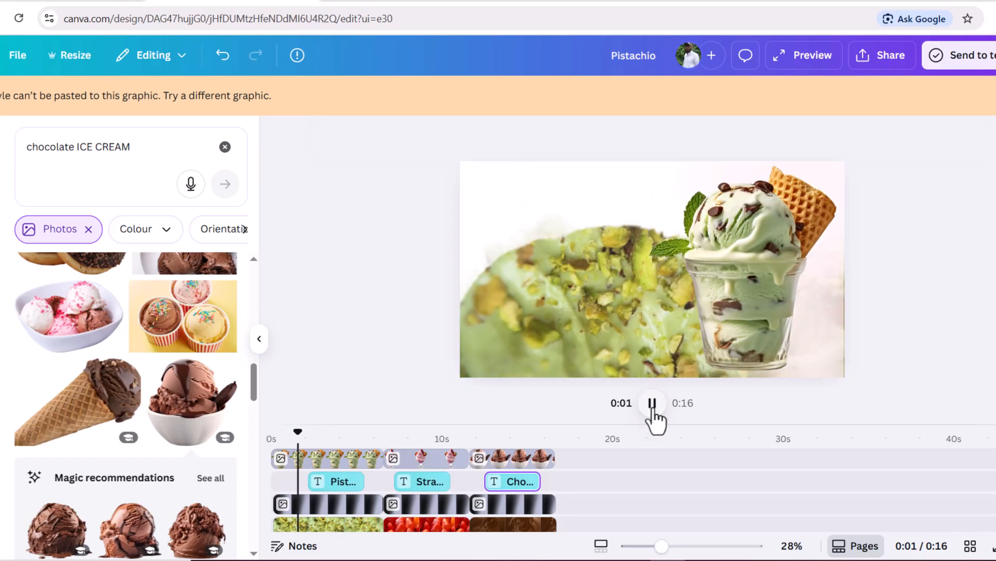